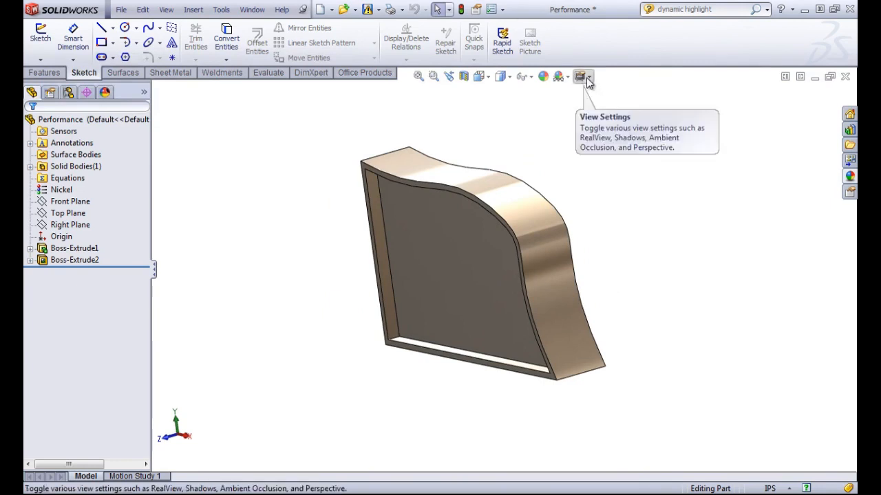
Turn on shadows in shaded mode for the part
middle_click_drag(570, 230, 557, 192)
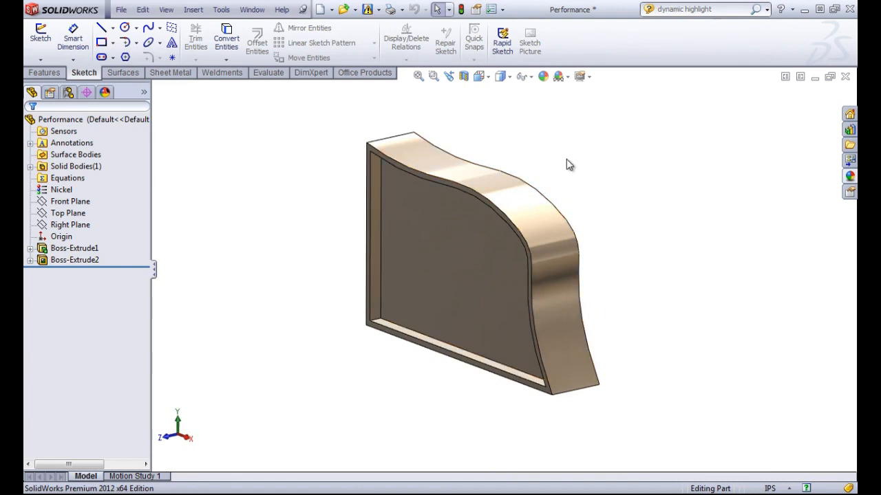
left_click(582, 76)
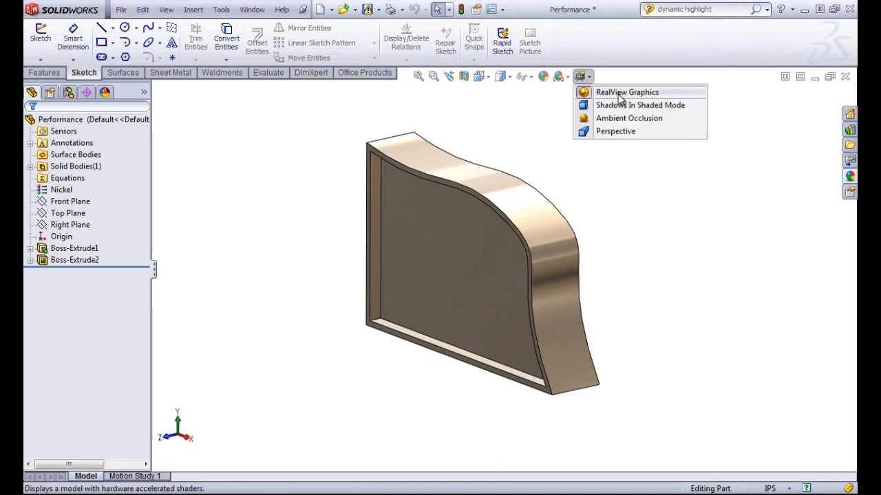
middle_click_drag(510, 134, 510, 210)
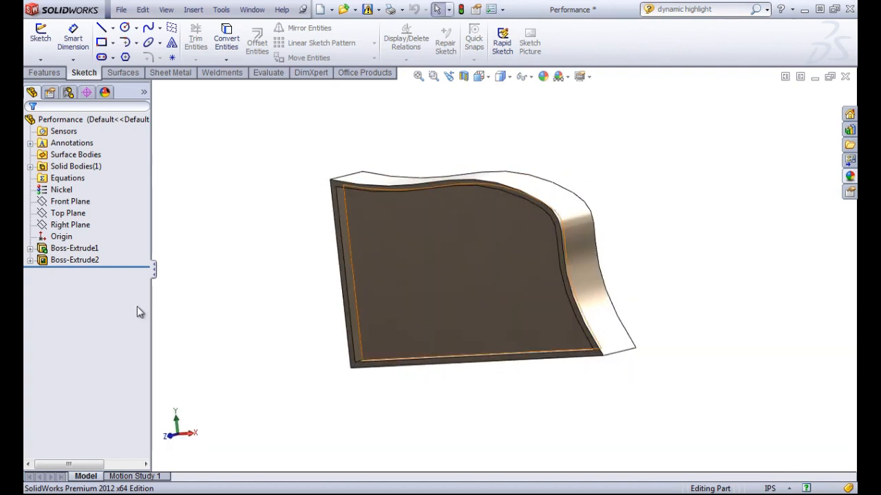
left_click(587, 77)
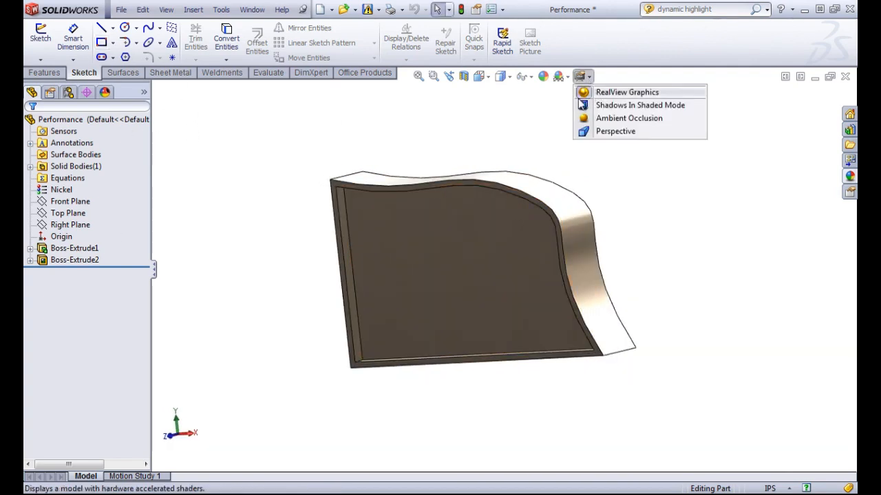
left_click(597, 105)
mouse_move(589, 129)
middle_mouse_down()
mouse_move(623, 125)
mouse_move(589, 81)
mouse_move(584, 124)
middle_mouse_up()
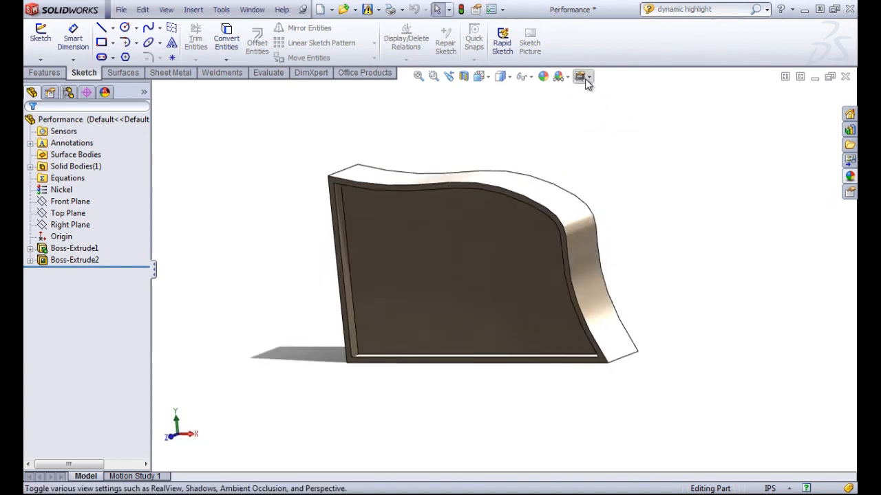
Turn on ambient occlusion, compare the recessed face's shading from both sides, and turn it off again
left_click(588, 78)
left_click(589, 120)
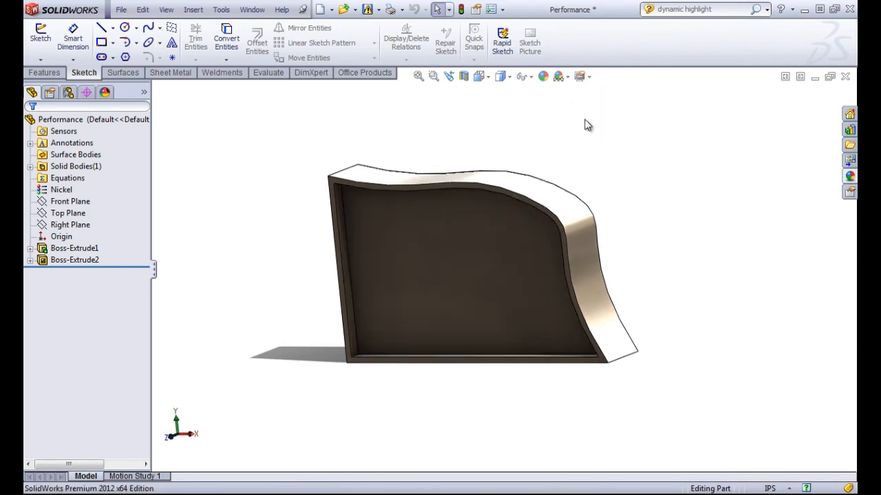
middle_click_drag(419, 269, 523, 216)
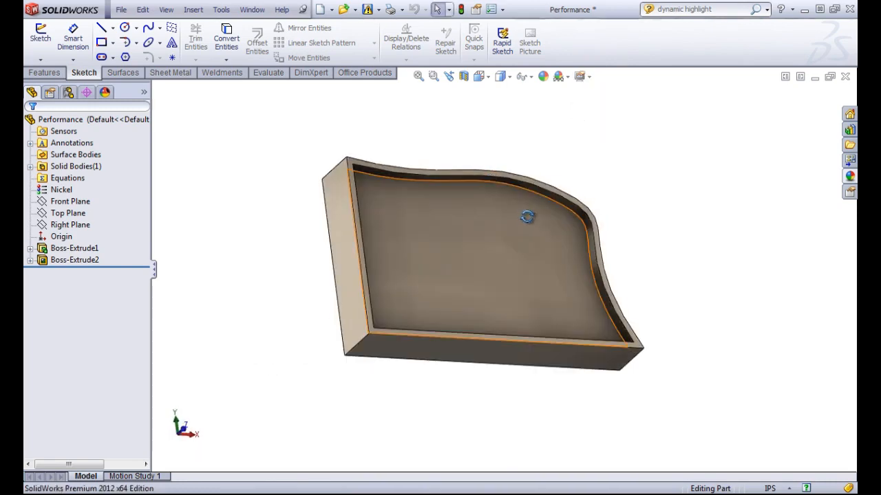
middle_click_drag(572, 236, 403, 311)
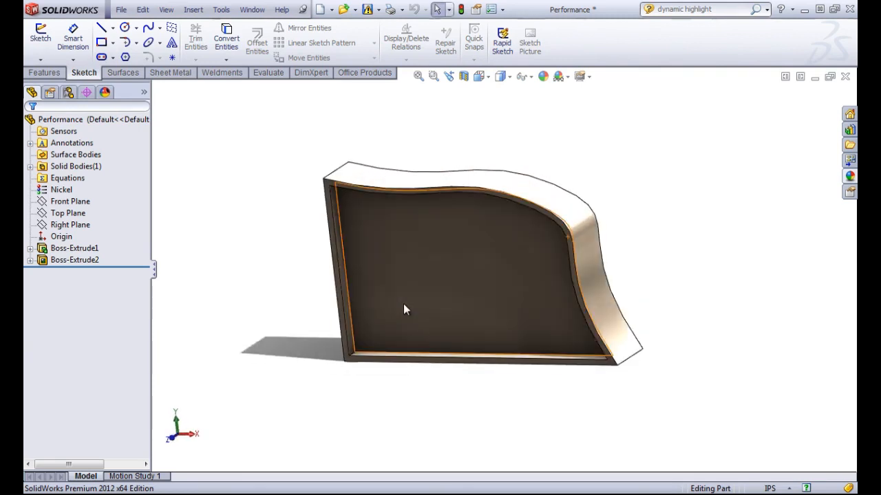
left_click(582, 77)
left_click(614, 119)
Turn on perspective display to compare the part's appearance, and switch it off again
left_click(582, 76)
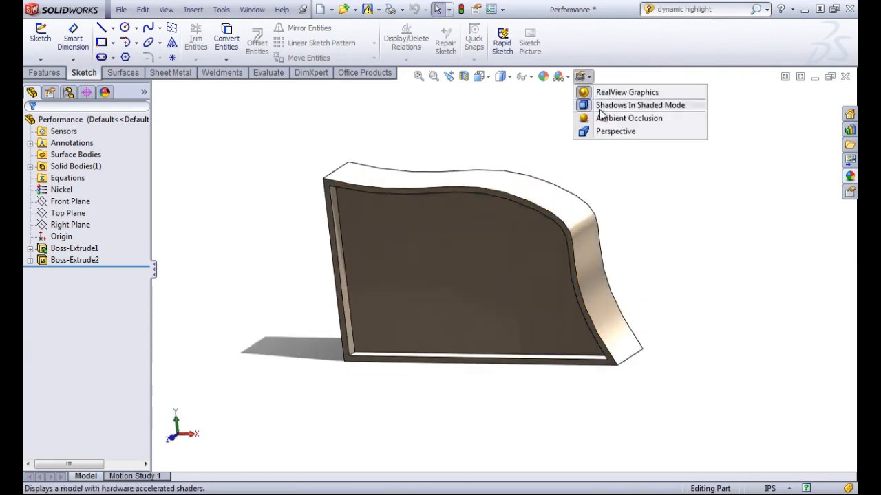
left_click(606, 131)
mouse_move(567, 150)
middle_mouse_down()
mouse_move(584, 82)
mouse_move(576, 138)
mouse_move(522, 154)
mouse_move(569, 122)
mouse_move(564, 140)
middle_mouse_up()
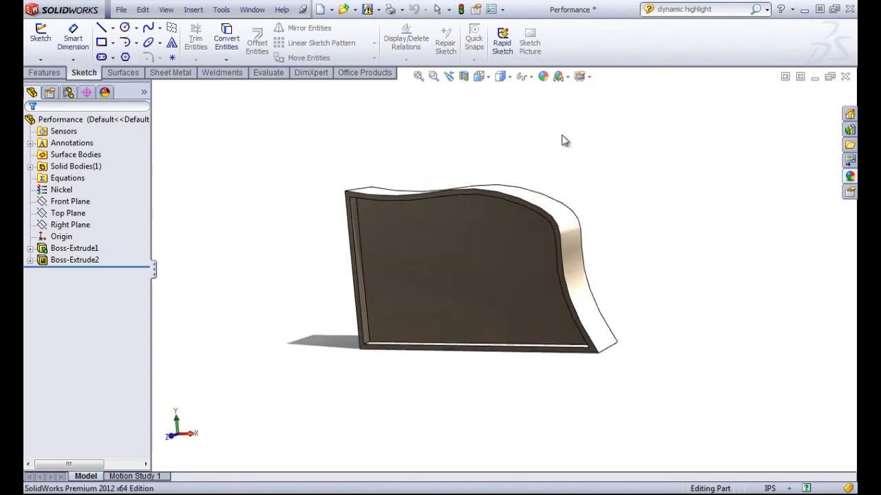
left_click(588, 77)
left_click(596, 132)
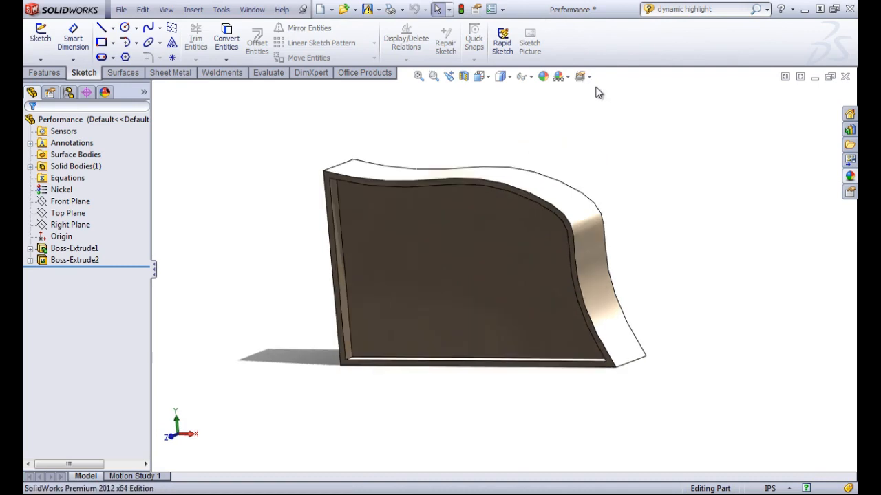
Turn off RealView graphics and shadows in shaded mode
left_click(589, 76)
left_click(576, 104)
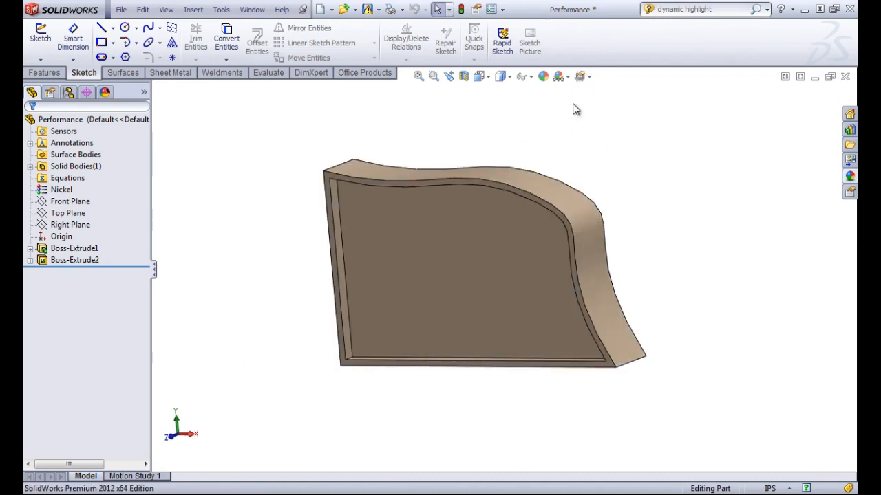
Lower the document's shaded and draft quality resolution to a deviation of 0.02344018in in the image quality settings
left_click(502, 10)
left_click(509, 24)
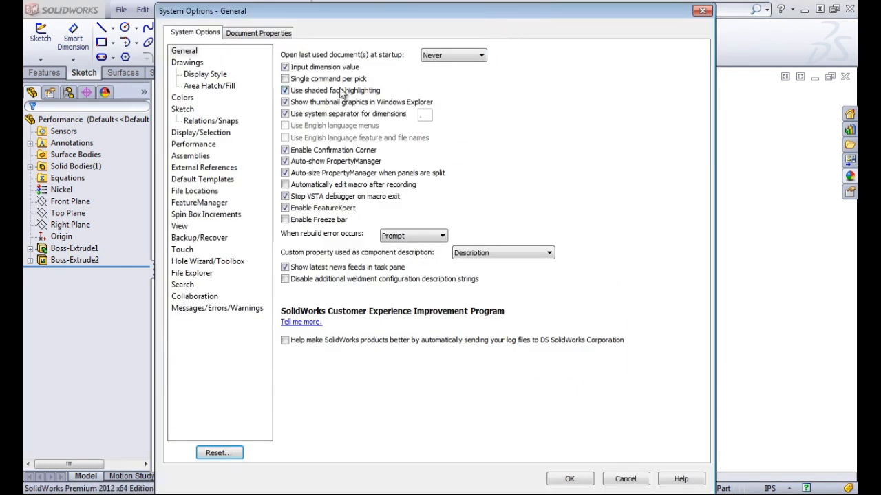
left_click(232, 36)
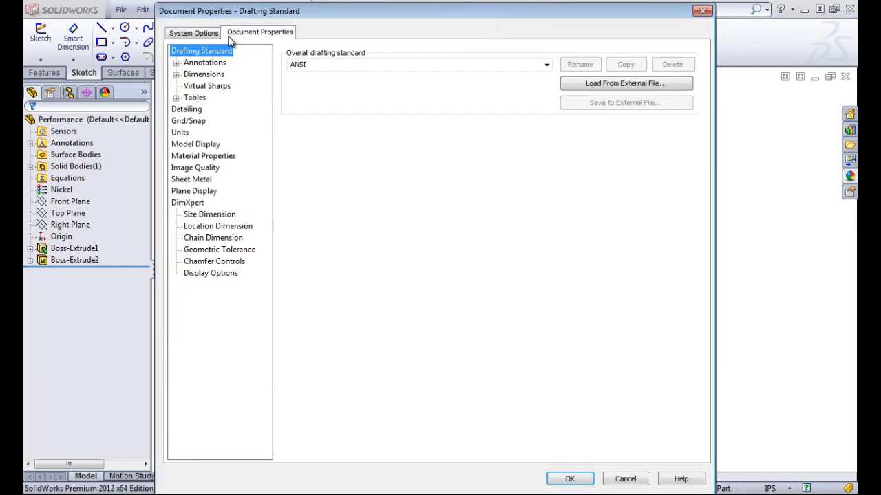
left_click(196, 169)
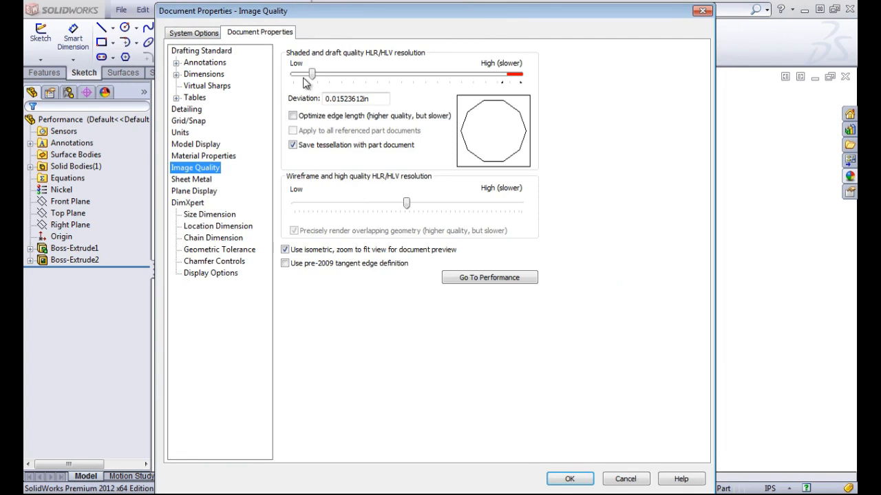
mouse_move(311, 74)
left_mouse_down()
mouse_move(516, 74)
mouse_move(207, 76)
mouse_move(311, 80)
mouse_move(303, 80)
left_mouse_up()
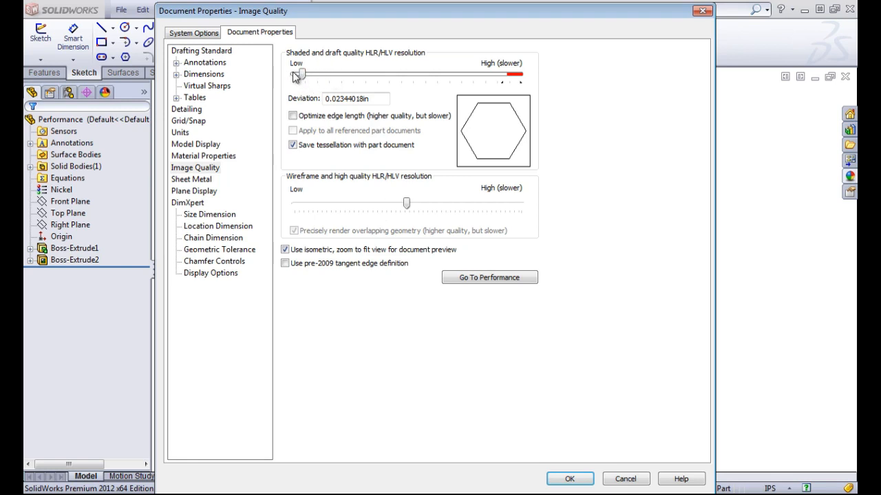
Enable the freeze bar in the general system options and apply the settings
left_click(200, 34)
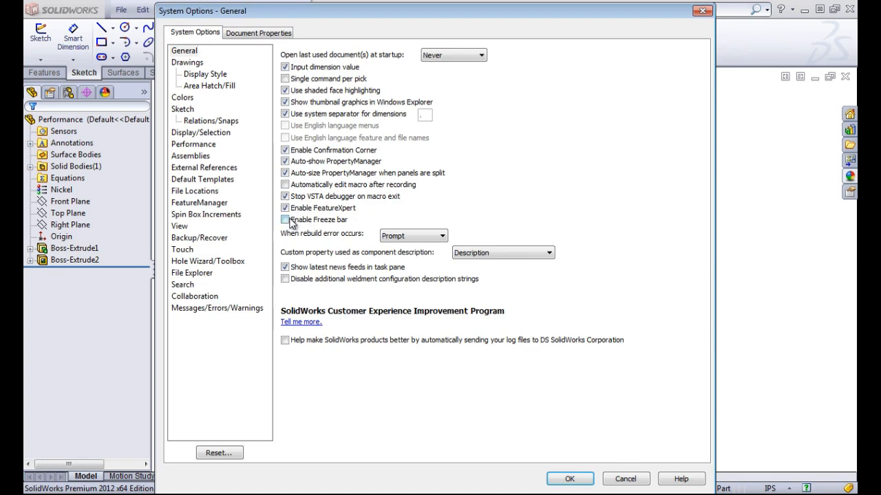
left_click(285, 220)
left_click(569, 479)
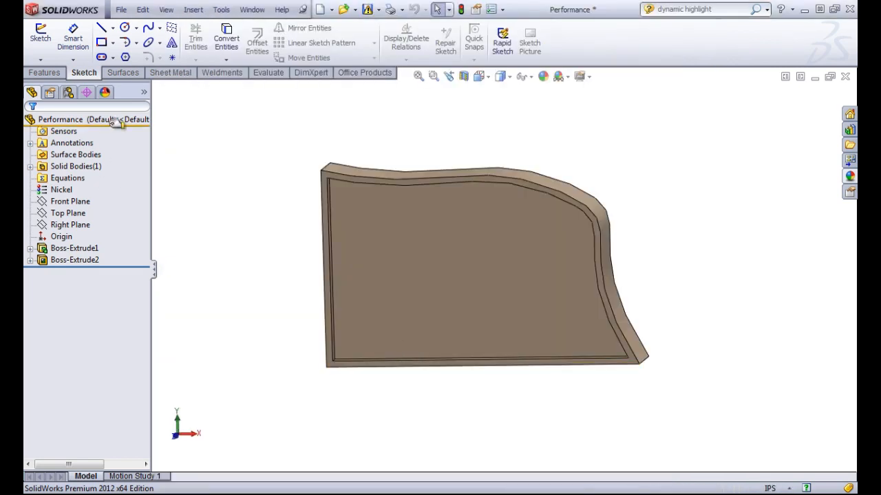
Freeze Boss-Extrude1 by moving the freeze bar below it, and rebuild the part
left_click_drag(117, 121, 103, 254)
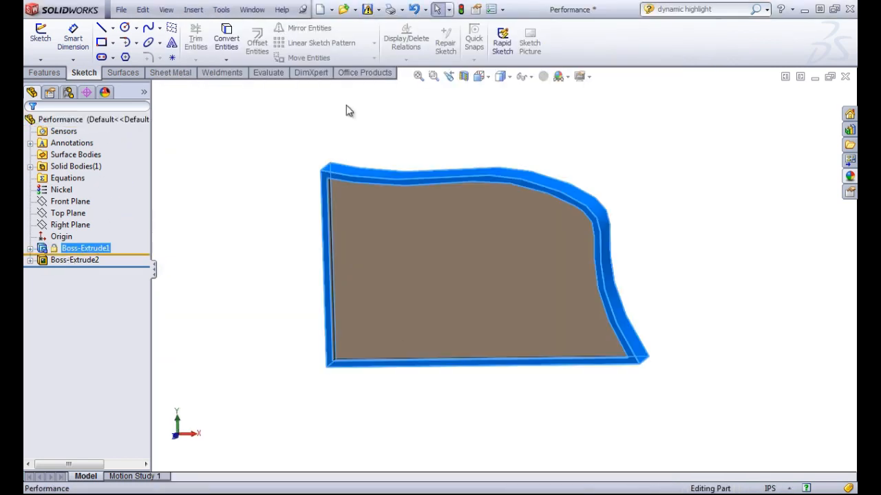
left_click(447, 83)
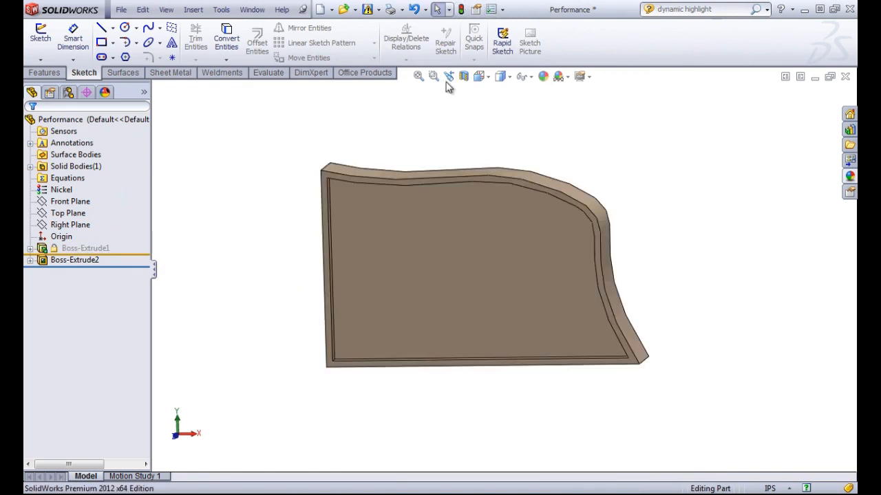
left_click(459, 9)
left_click(71, 264)
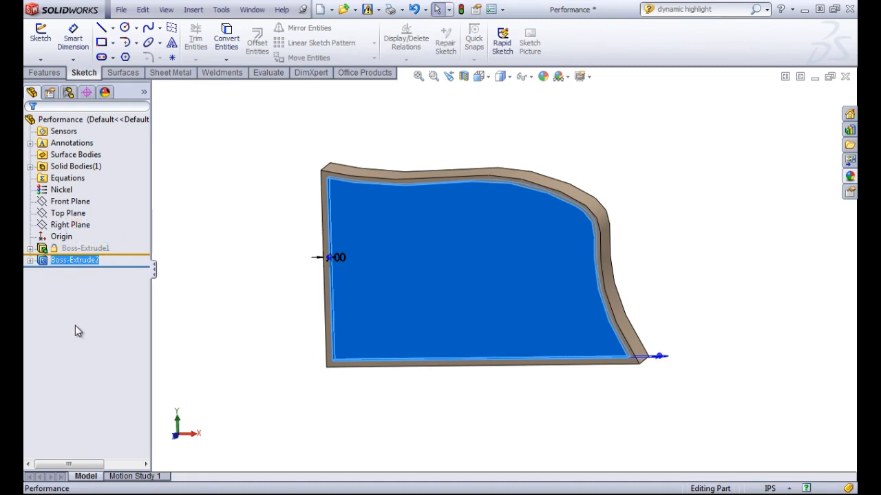
left_click(178, 181)
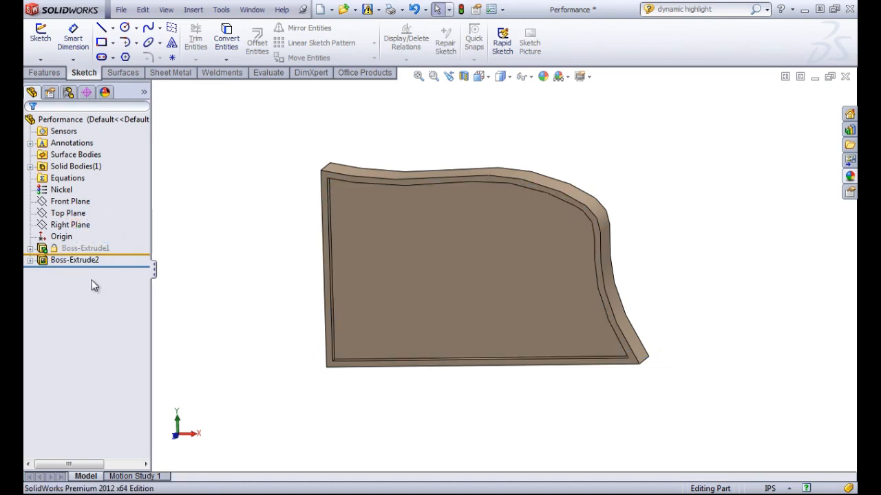
Start and discard a sketch on the recessed flat face, and return the freeze bar to the top of the feature tree
left_click(40, 37)
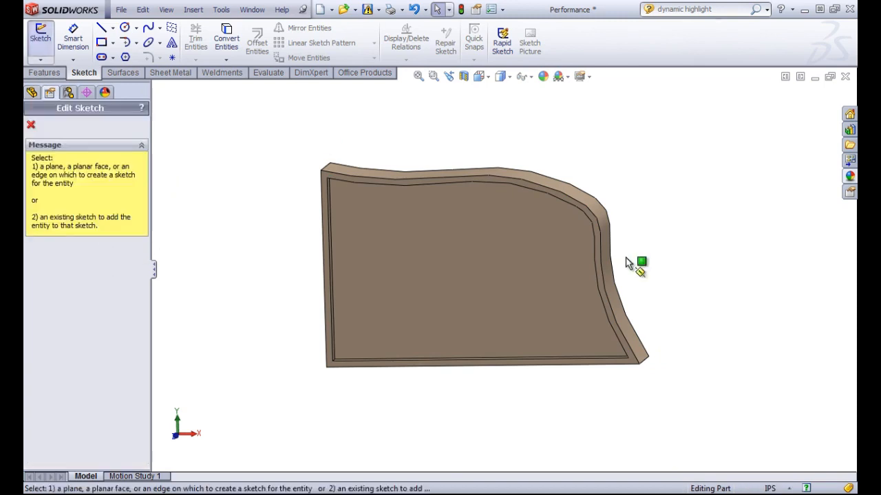
left_click(536, 289)
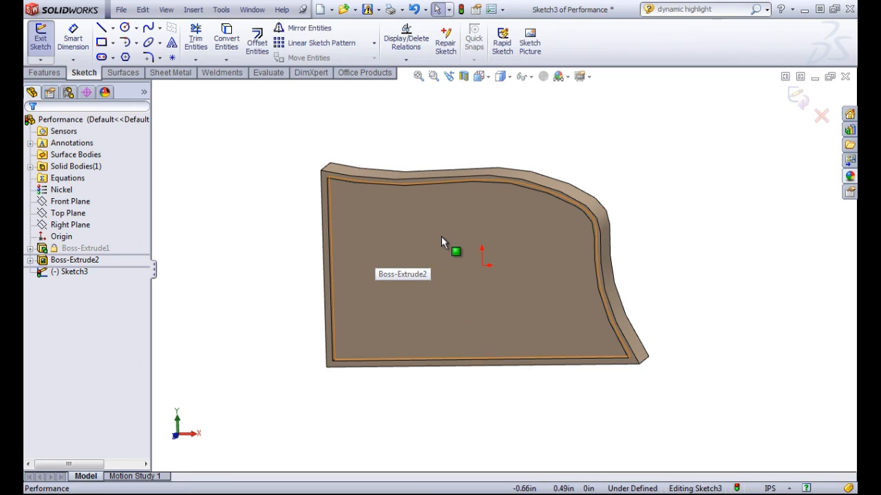
left_click(823, 115)
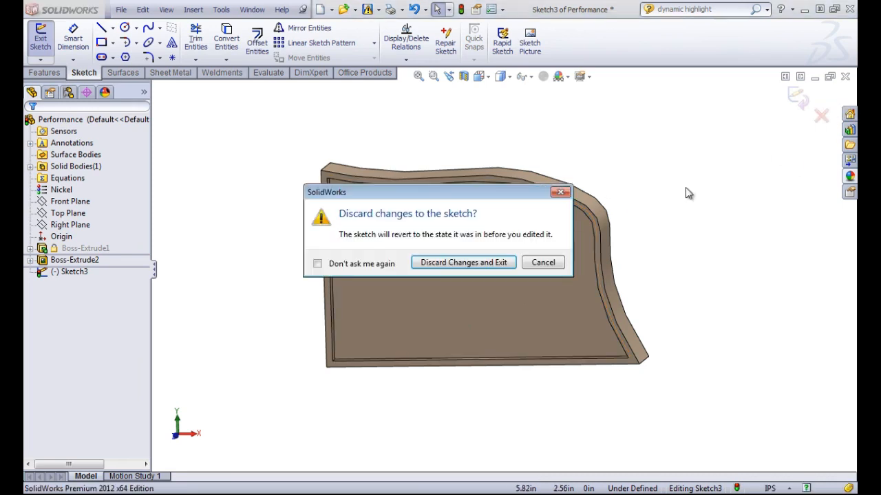
left_click(491, 261)
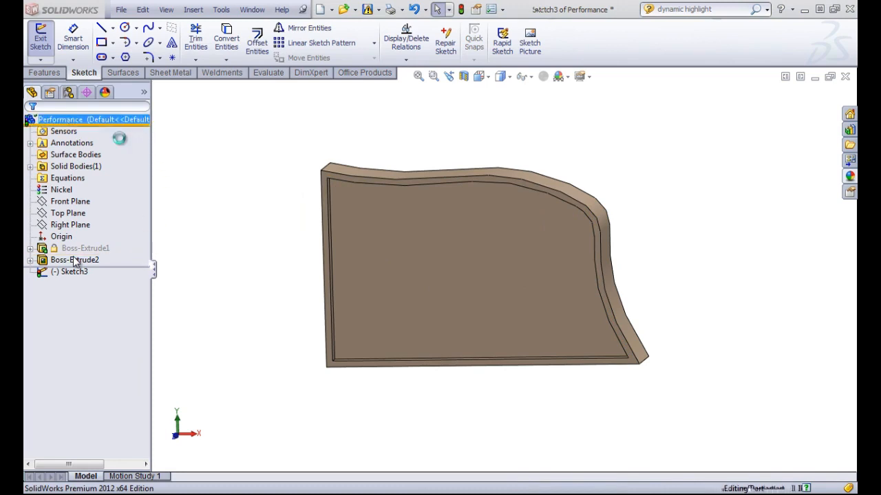
Clear the freeze bar option, review the performance settings for rebuild verification, and cancel the option changes
left_click(504, 9)
left_click(514, 24)
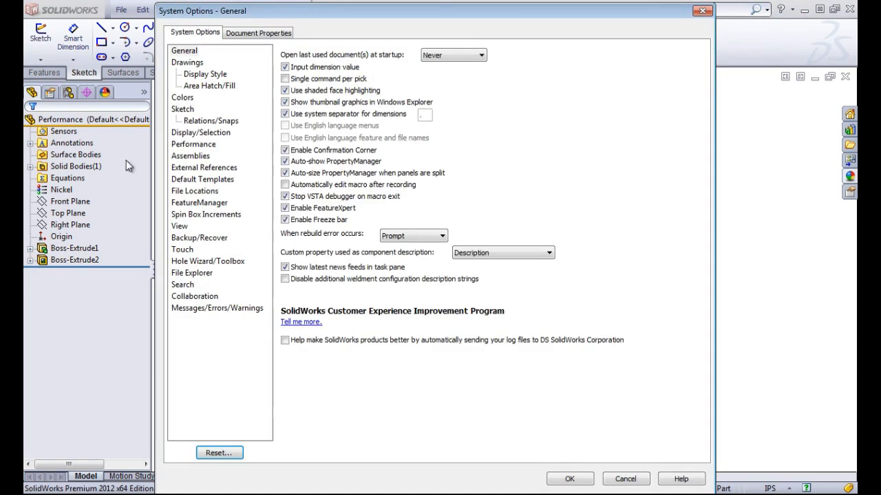
left_click(285, 220)
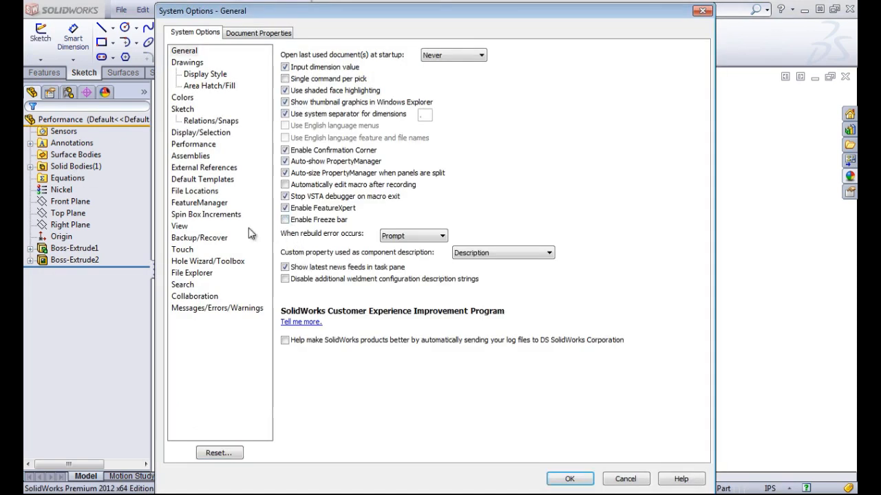
left_click(189, 146)
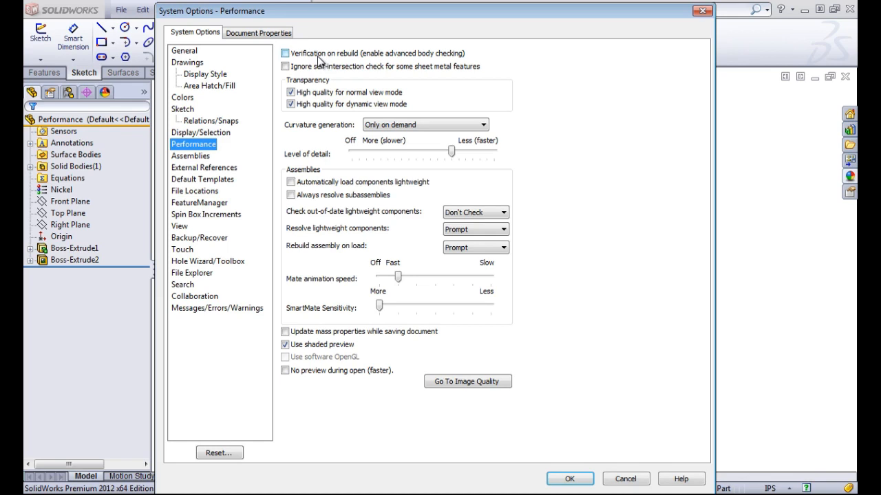
left_click(626, 479)
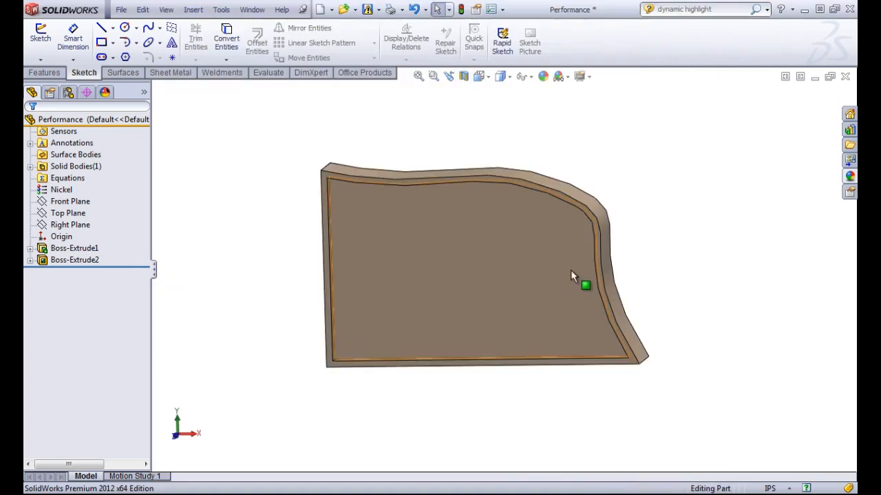
Select the curved outer face of Boss-Extrude1 and examine its faces and edges from several sides
middle_click_drag(571, 270, 507, 183)
scroll(525, 282, "down", 4)
left_click(485, 168)
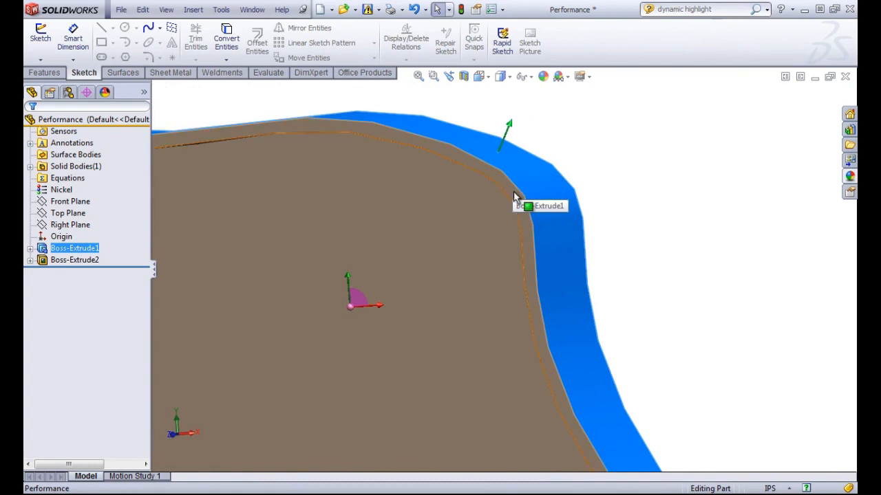
left_click(548, 195)
middle_click_drag(548, 194, 416, 231)
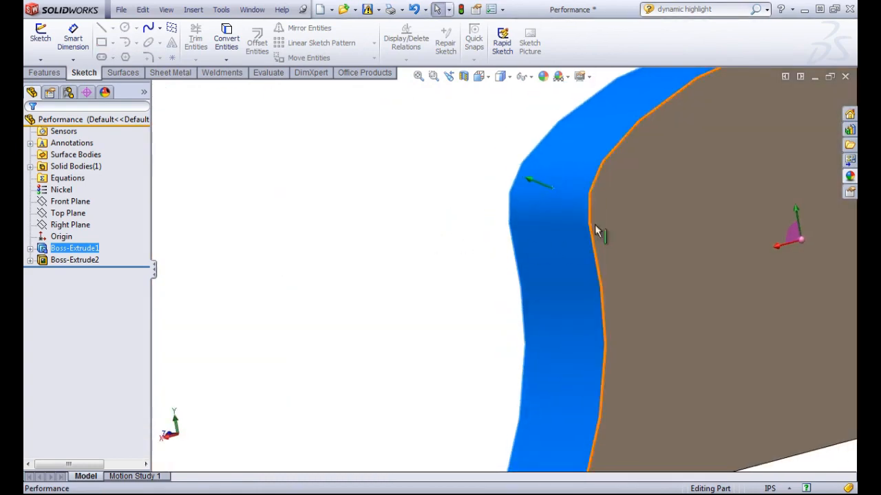
scroll(639, 255, "up", 3)
middle_click_drag(638, 255, 657, 243)
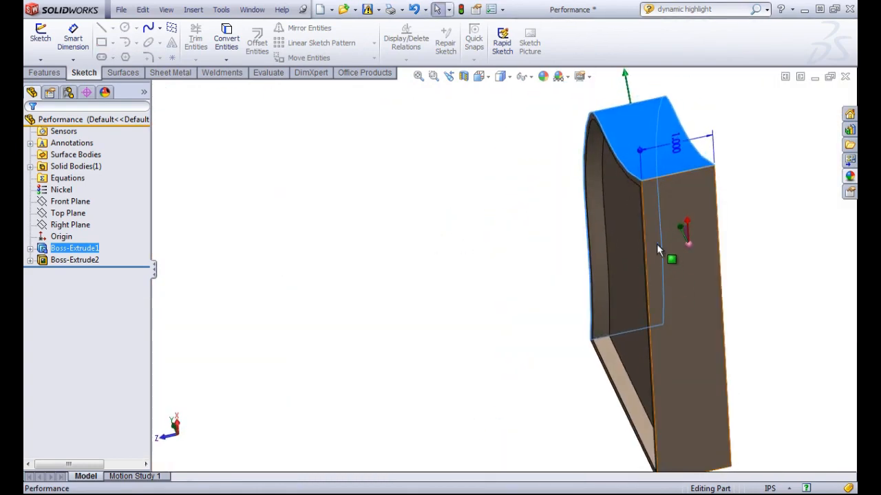
mouse_move(572, 397)
middle_mouse_down()
mouse_move(713, 263)
mouse_move(543, 339)
mouse_move(474, 255)
mouse_move(500, 401)
mouse_move(522, 174)
mouse_move(541, 222)
mouse_move(615, 191)
mouse_move(601, 195)
middle_mouse_up()
scroll(819, 413, "down", 2)
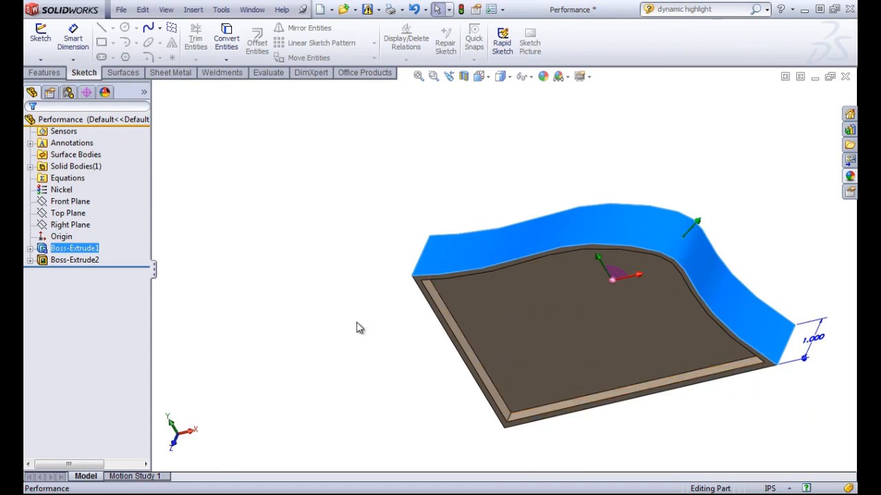
scroll(356, 328, "down", 1)
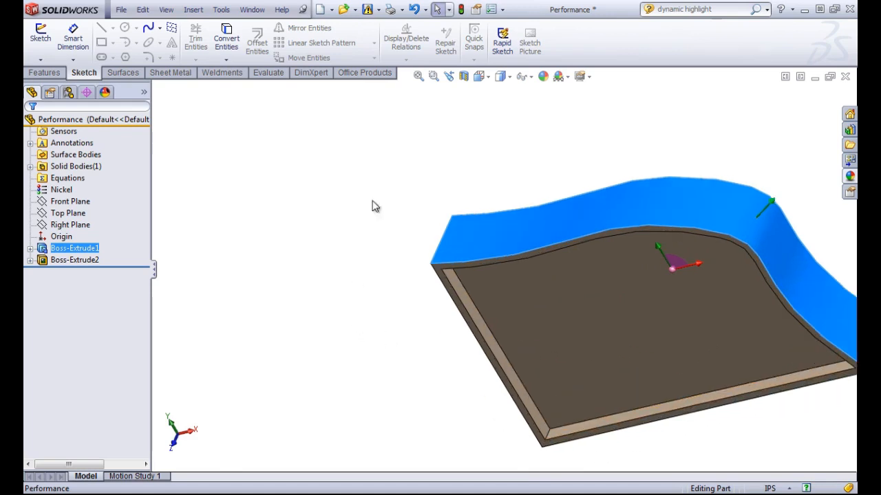
Set the level of detail in the performance system options close to Less (faster)
left_click(502, 10)
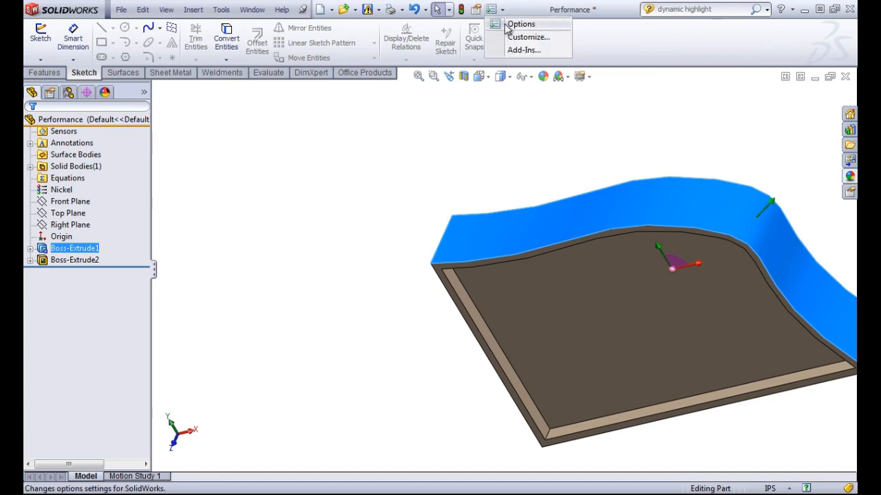
left_click(520, 24)
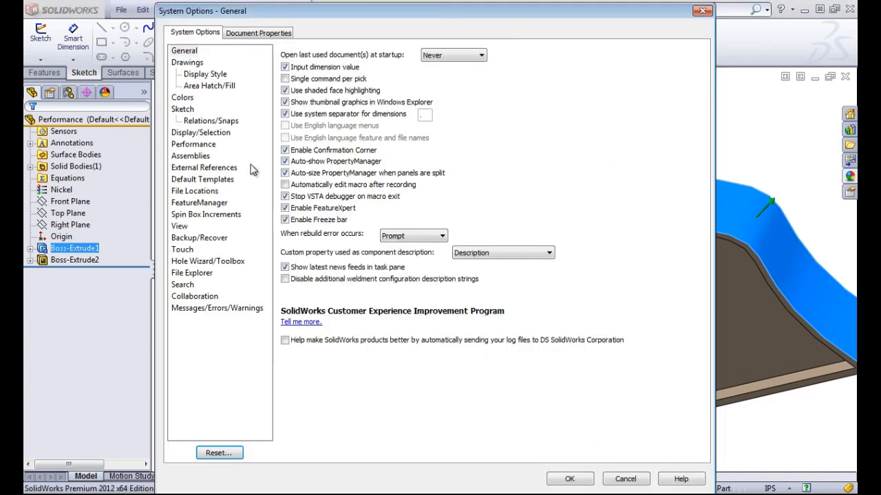
left_click(194, 145)
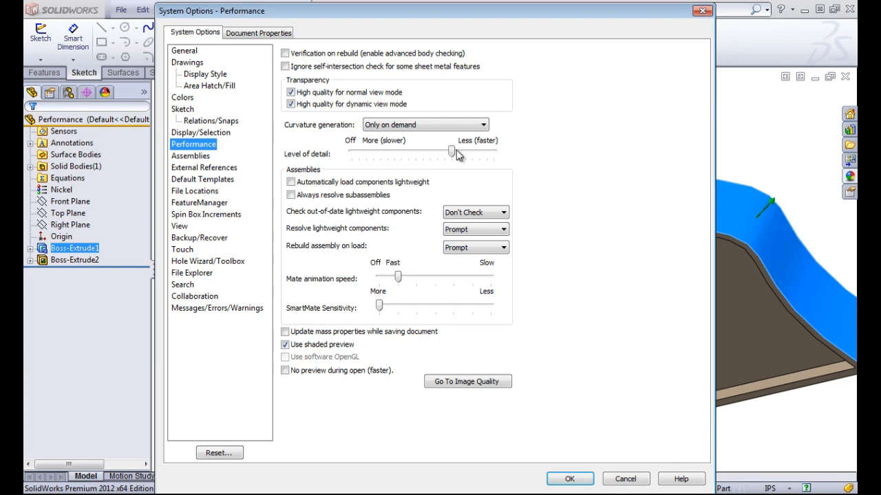
left_click_drag(452, 150, 320, 156)
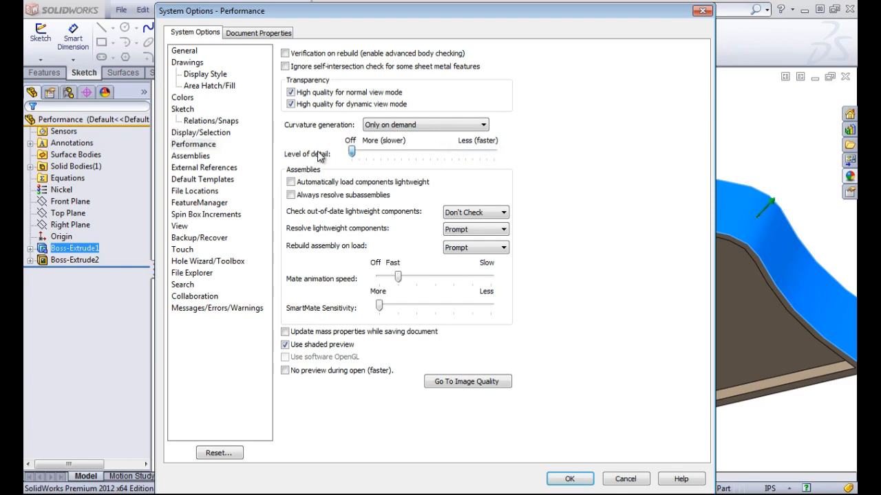
left_click_drag(454, 152, 403, 154)
left_click_drag(386, 154, 483, 166)
Turn on No preview during open (faster) and apply the system options
left_click(286, 370)
left_click(569, 479)
left_click(393, 284)
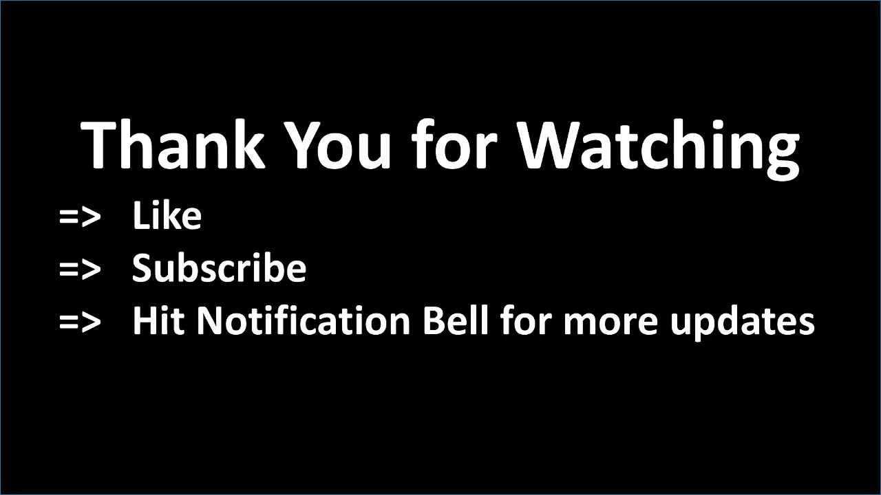